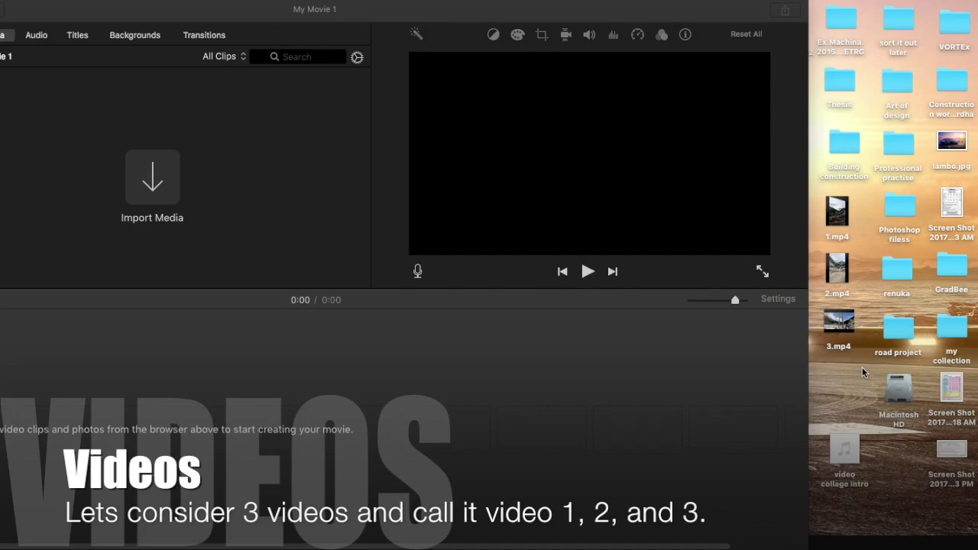
Drag a selection box around 1.mp4, 2.mp4 and 3.mp4 on the desktop.
drag(859, 355, 816, 186)
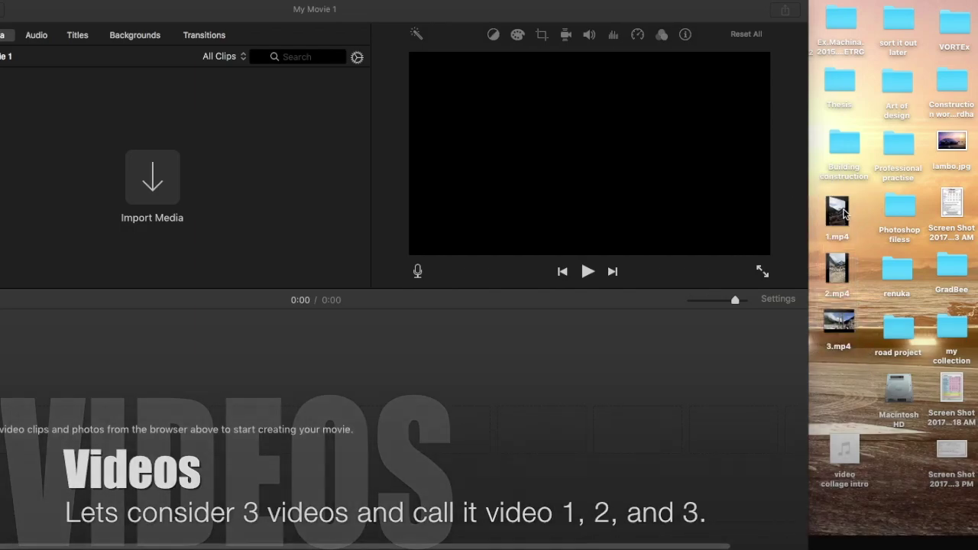
Import 1.mp4 into the project media and add a White background clip to the timeline.
click(840, 211)
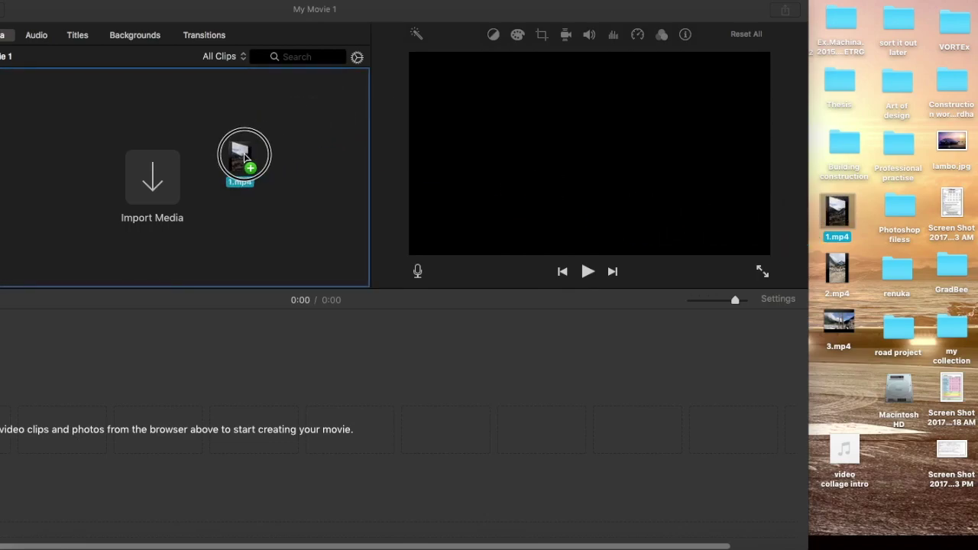
drag(683, 217, 236, 157)
click(304, 39)
scroll(247, 170, up, 2)
scroll(247, 170, up, 3)
scroll(247, 171, up, 2)
scroll(246, 171, down, 2)
scroll(247, 171, down, 3)
scroll(247, 171, down, 1)
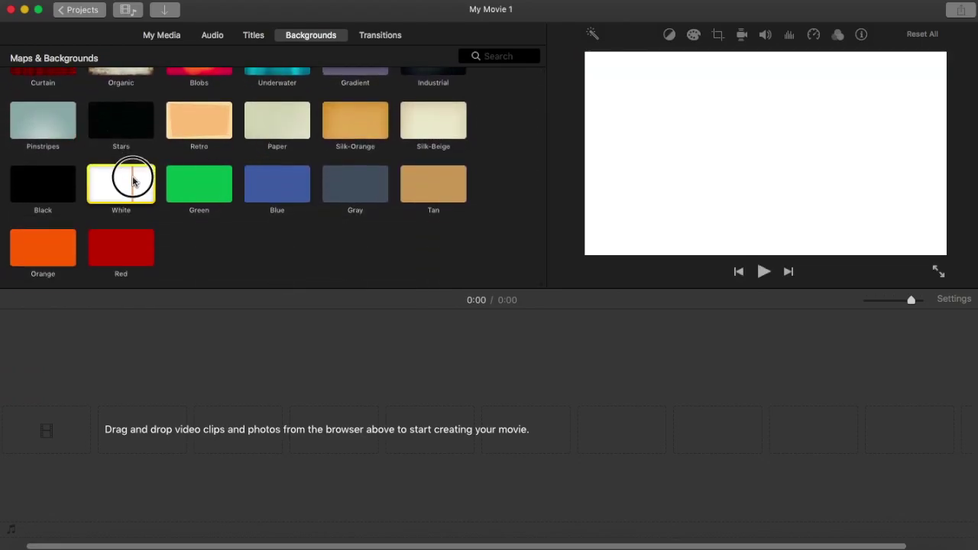
drag(133, 181, 295, 429)
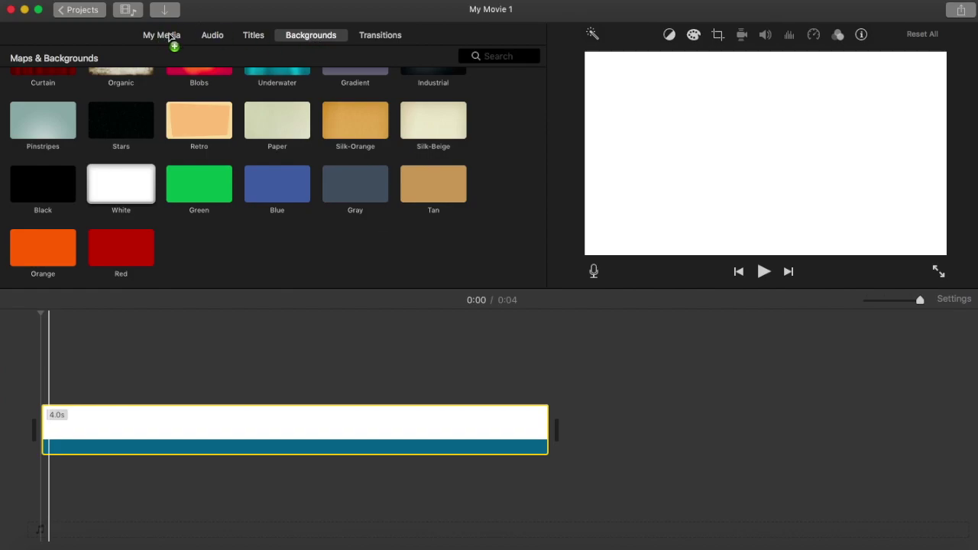
Place 1.mp4 above the white background as a cutaway with its audio muted.
drag(169, 36, 140, 128)
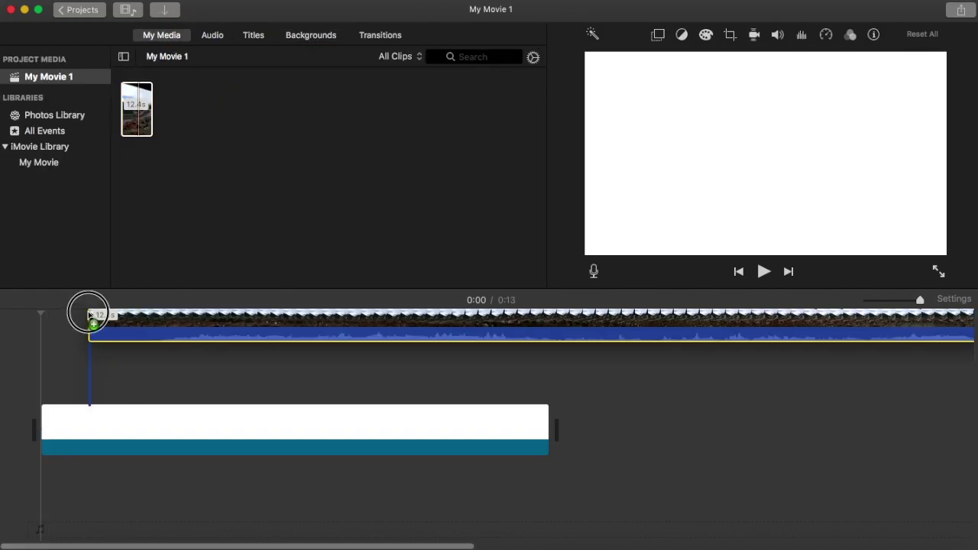
drag(167, 252, 38, 370)
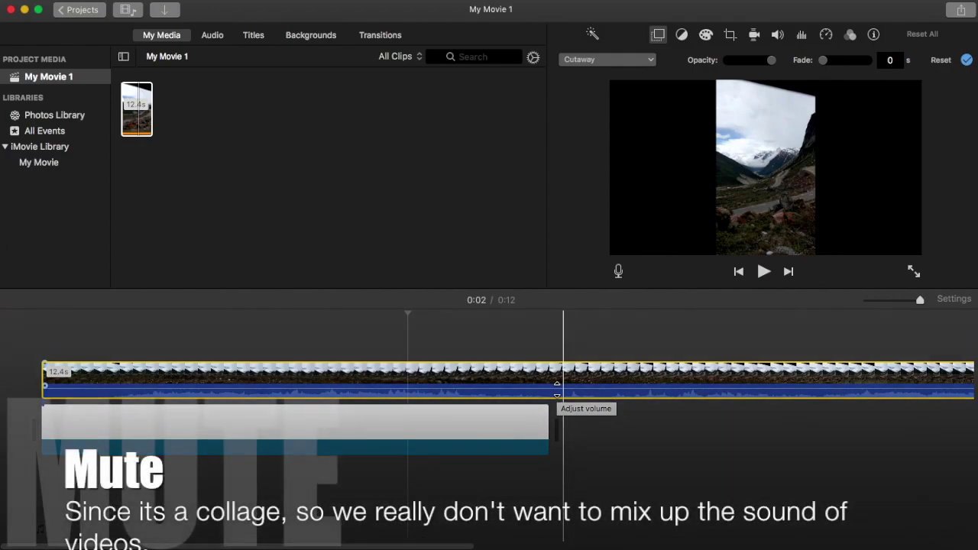
drag(557, 388, 558, 403)
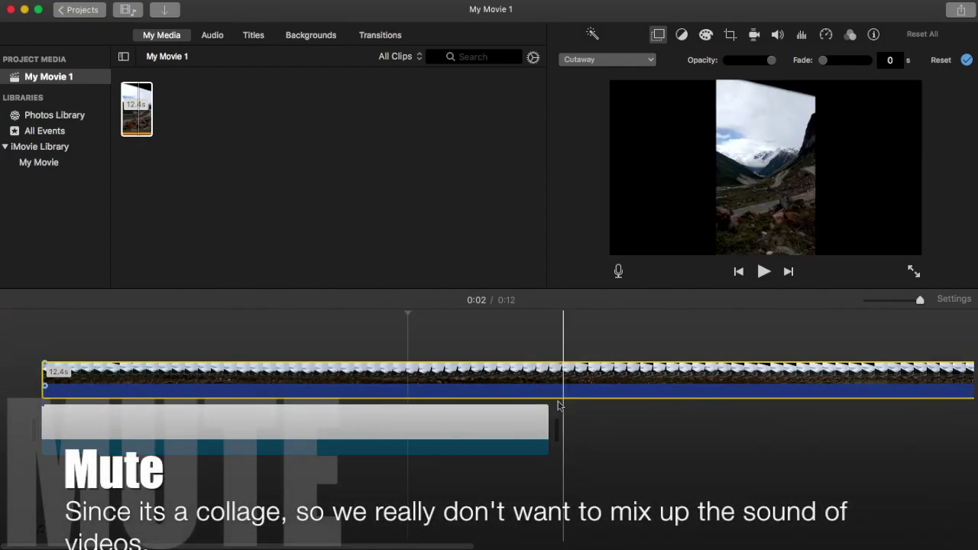
Zoom the timeline out so the video and white background clips are both visible.
click(460, 460)
click(499, 435)
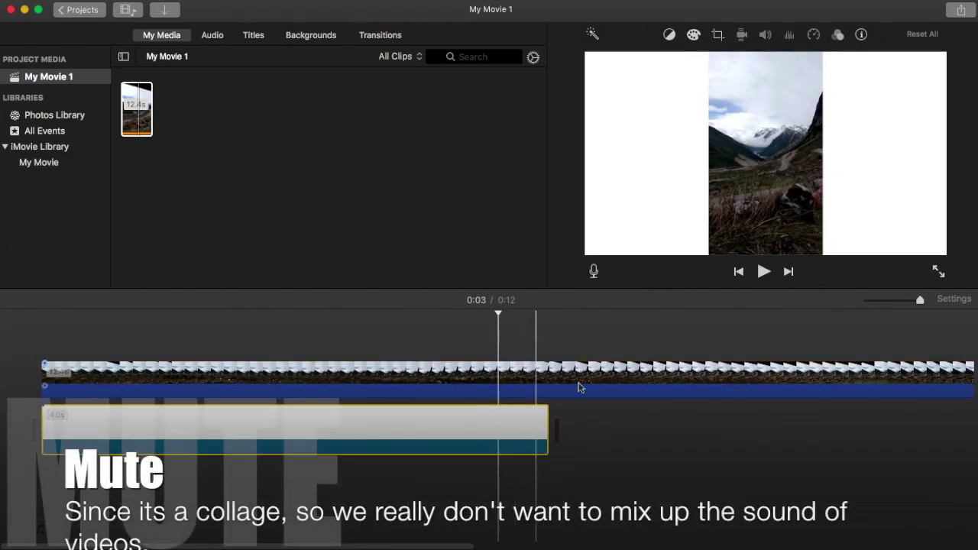
scroll(754, 380, right, 2)
scroll(753, 379, right, 5)
scroll(809, 352, right, 3)
scroll(841, 336, left, 10)
click(790, 375)
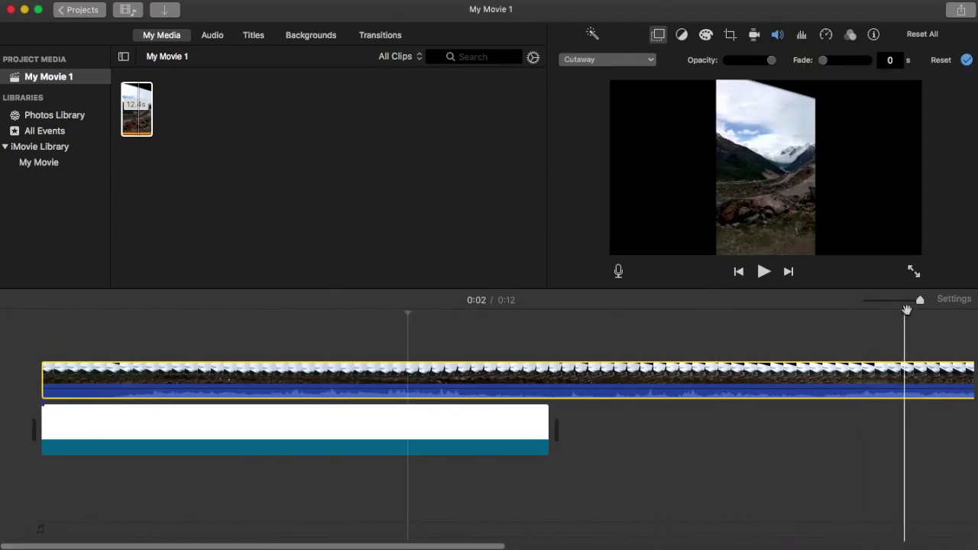
drag(919, 300, 893, 301)
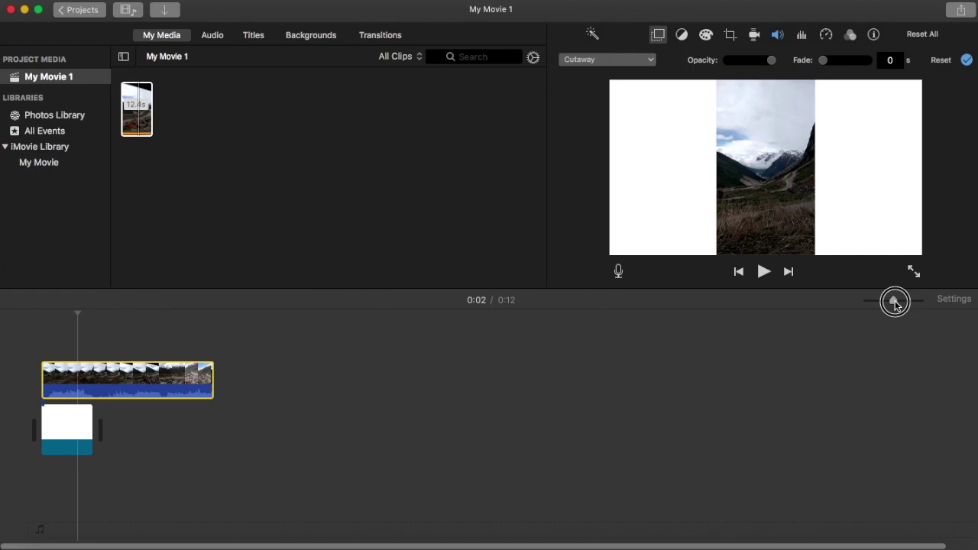
Stretch the white background to the video's 12-second length and preview the result.
click(93, 417)
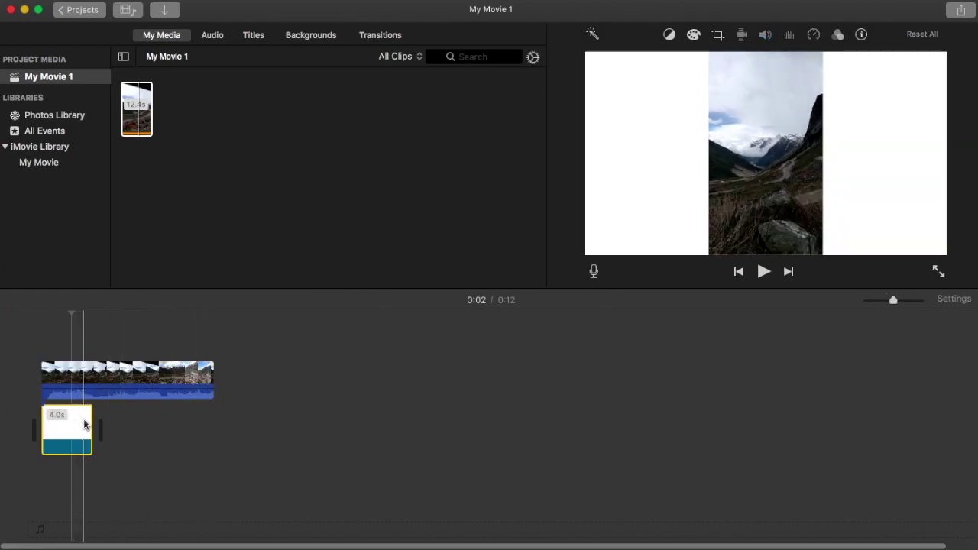
mouse_move(92, 425)
mouse_down()
mouse_move(212, 415)
mouse_move(200, 415)
mouse_up()
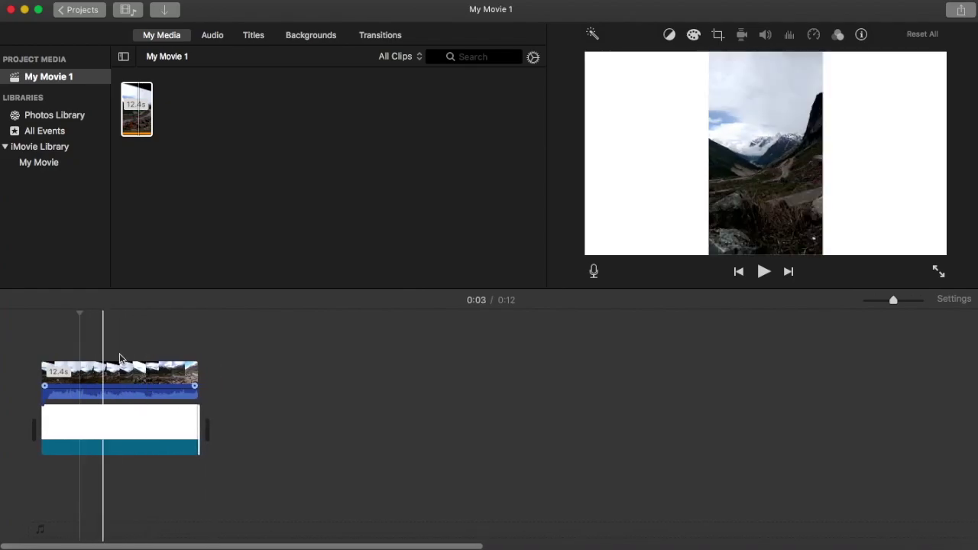
click(763, 273)
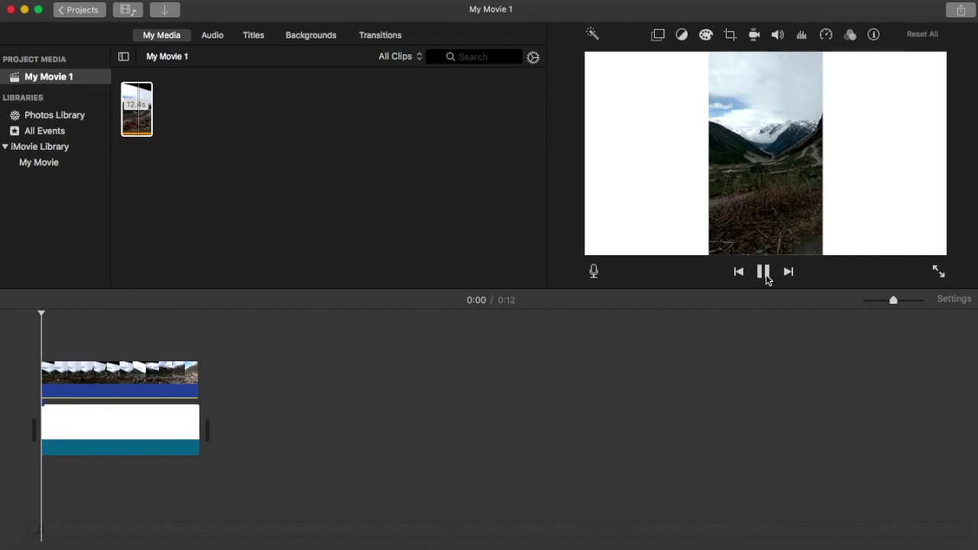
click(765, 276)
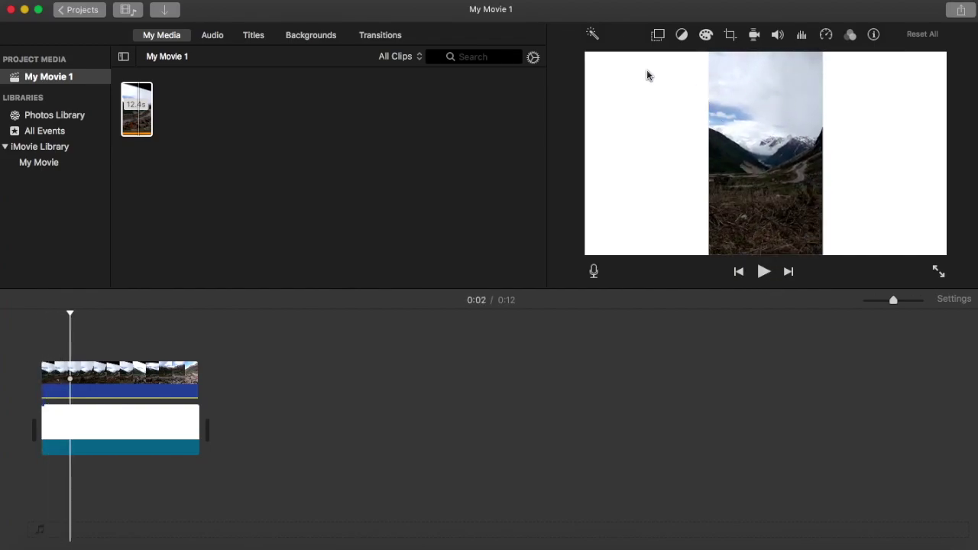
click(137, 383)
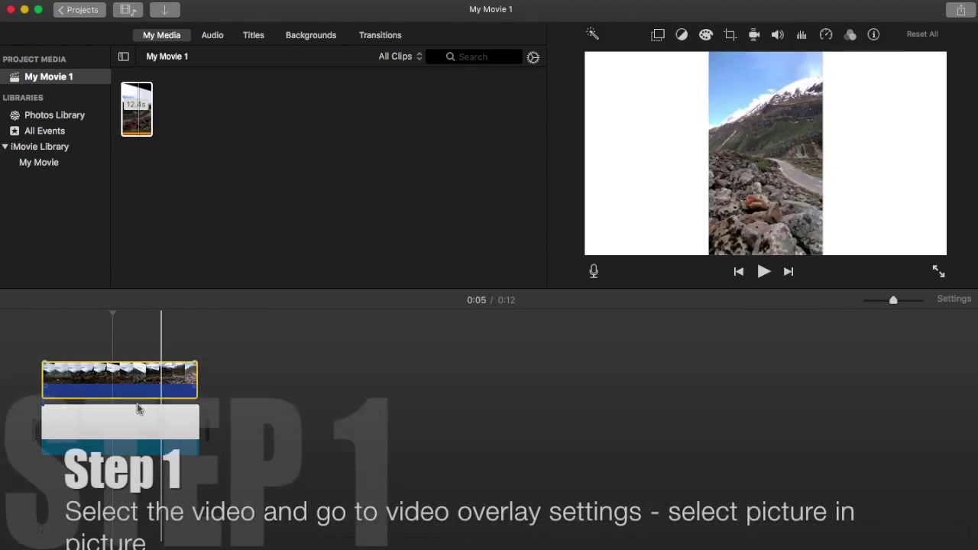
Make 1.mp4 a Picture in Picture inset in the top-left corner and preview it.
click(659, 37)
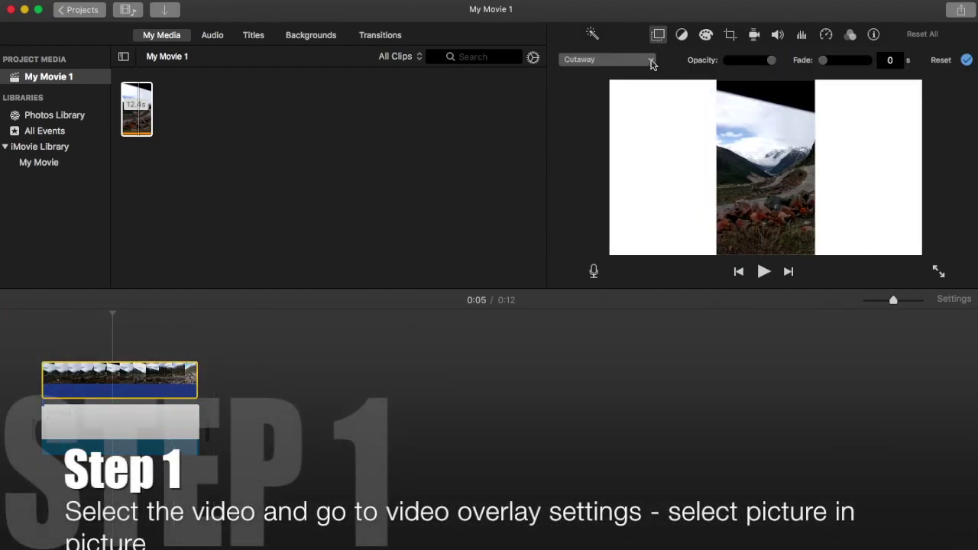
click(651, 61)
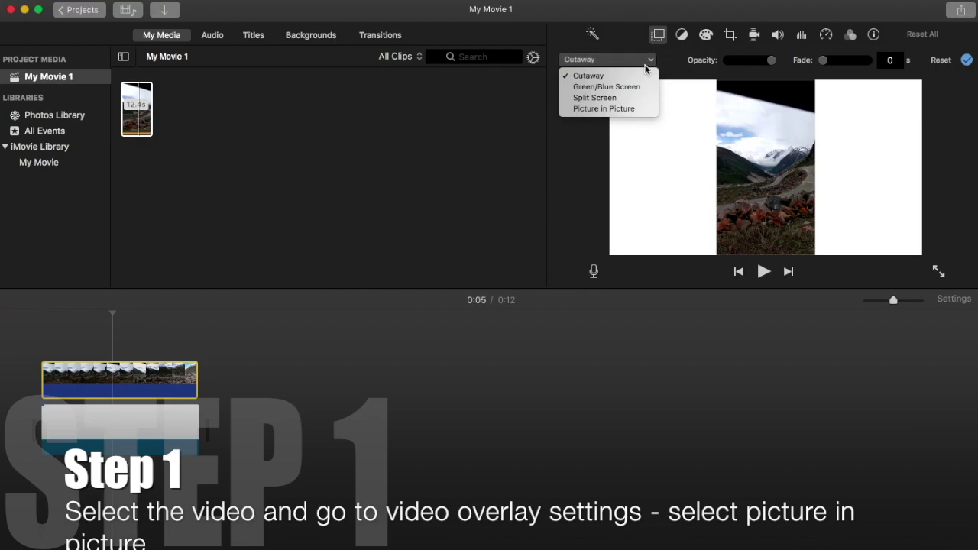
click(627, 109)
drag(832, 116, 629, 107)
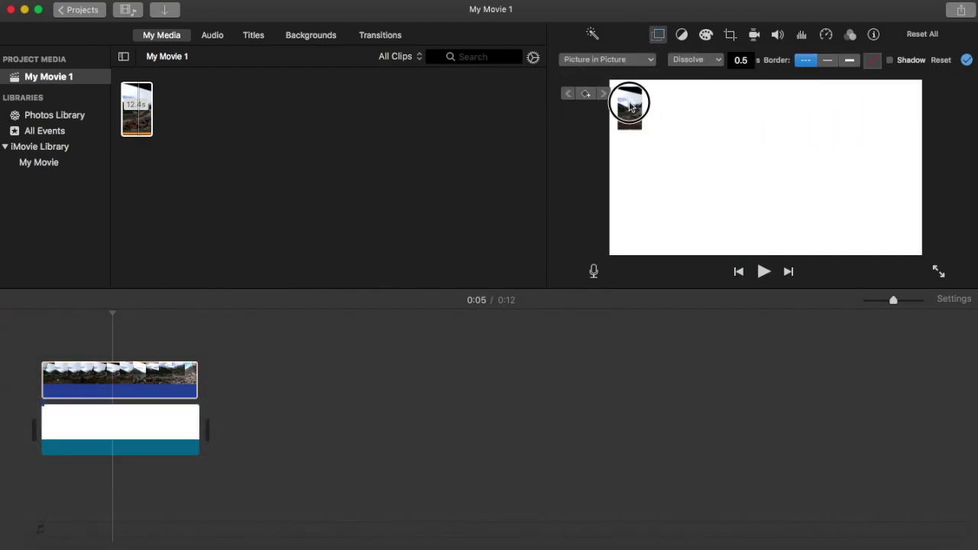
click(967, 61)
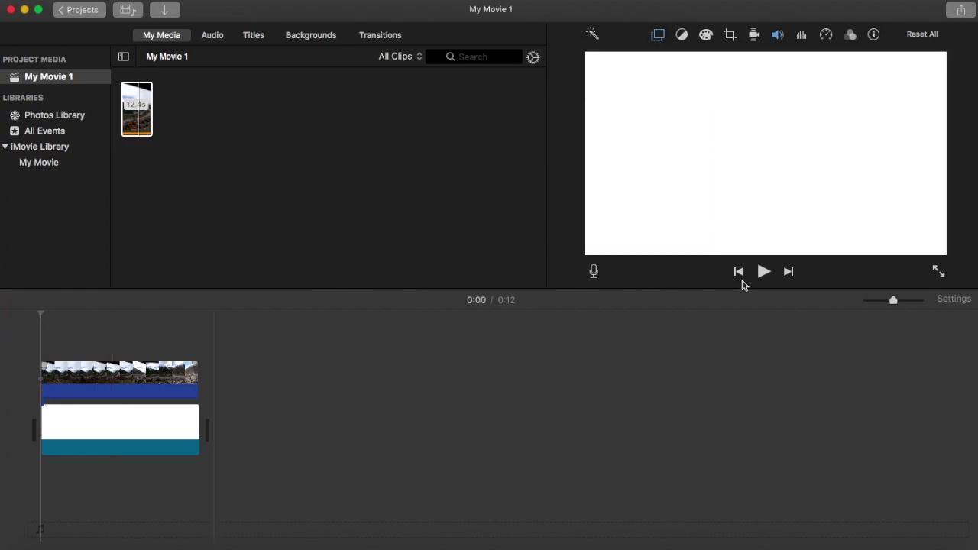
click(763, 273)
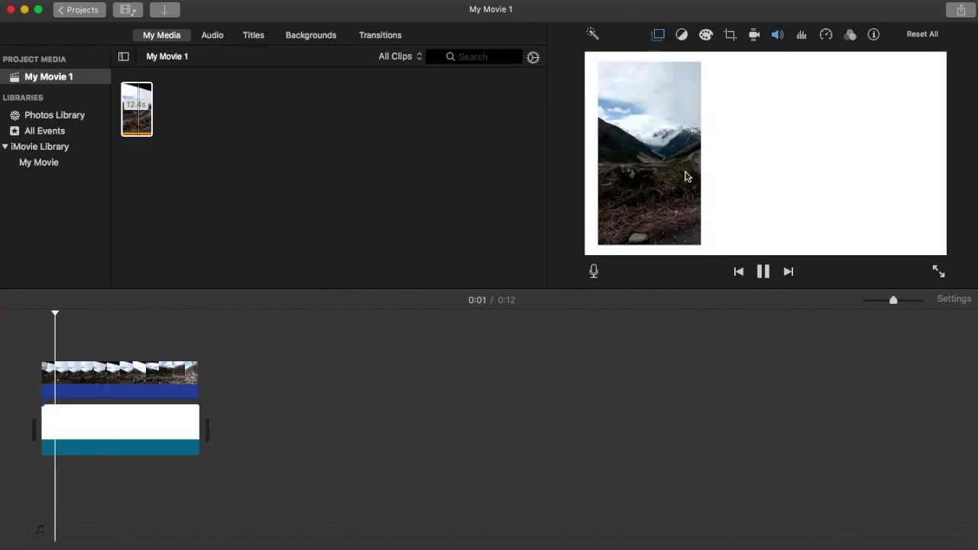
key(space)
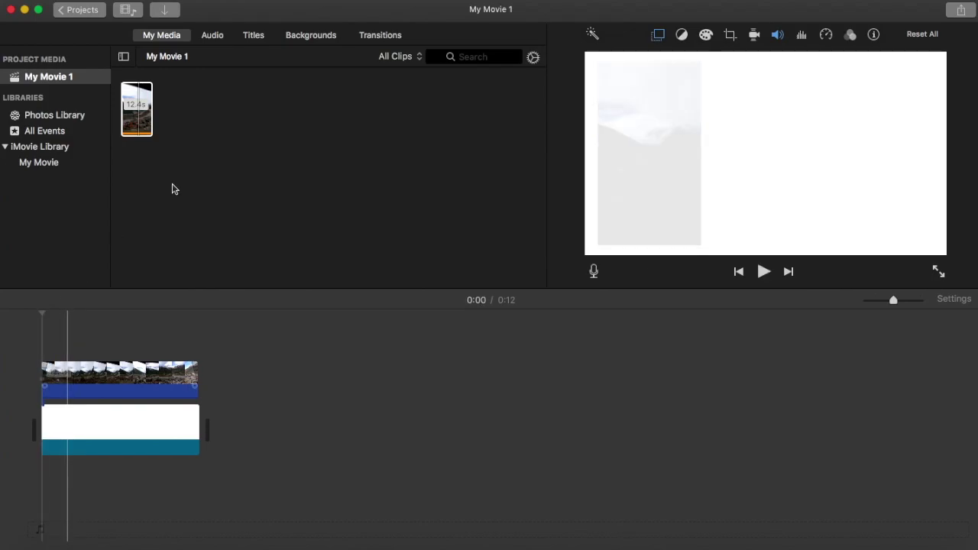
Export the project as a file to the Desktop, then delete both clips from the timeline.
click(157, 2)
mouse_move(153, 186)
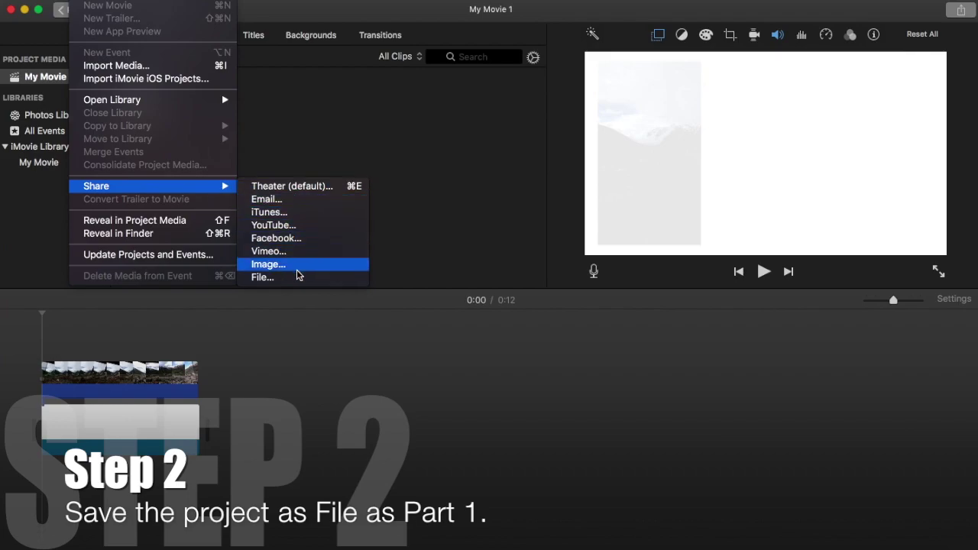
click(298, 277)
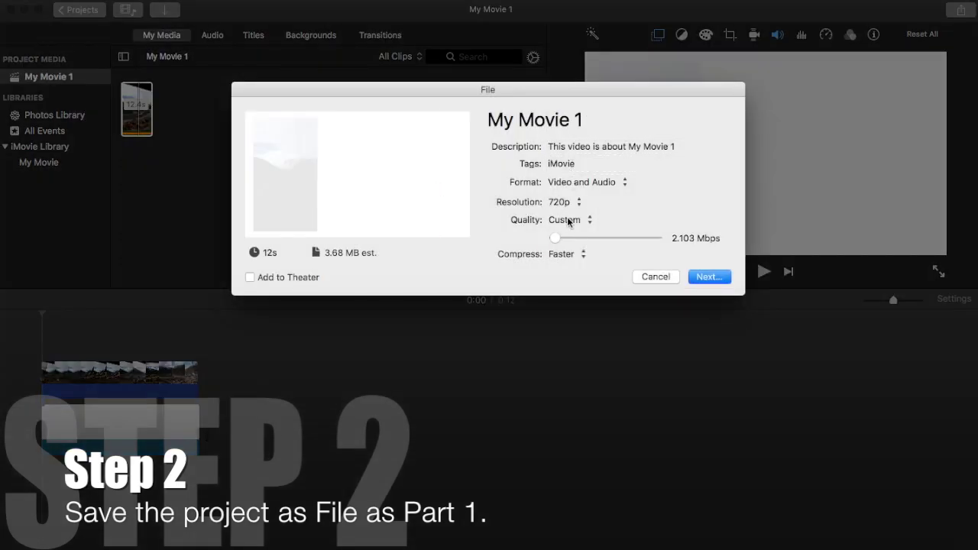
click(707, 278)
text(part 1)
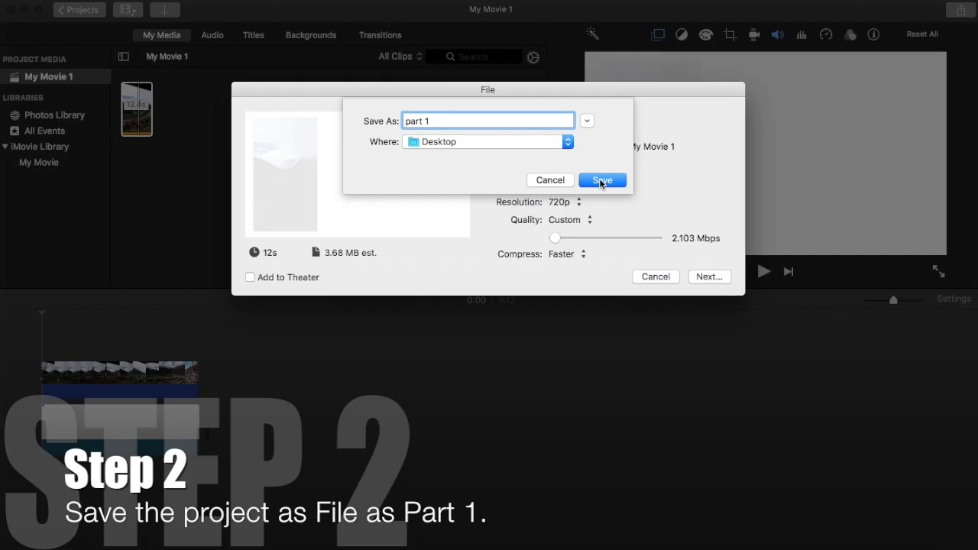
click(601, 181)
drag(224, 458, 62, 334)
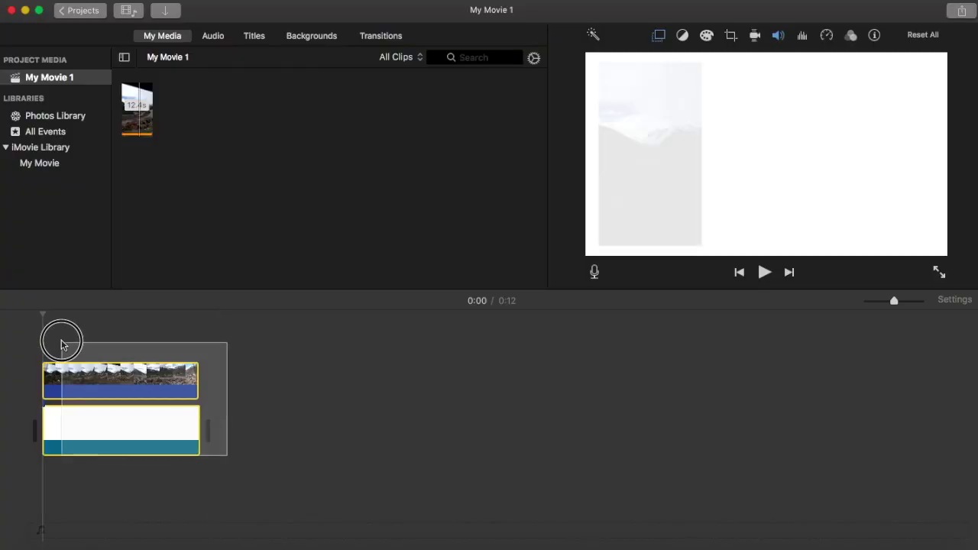
key(Delete)
Delete the old media clip and import part 1.mp4 and 2.mp4 into the project.
right_click(137, 128)
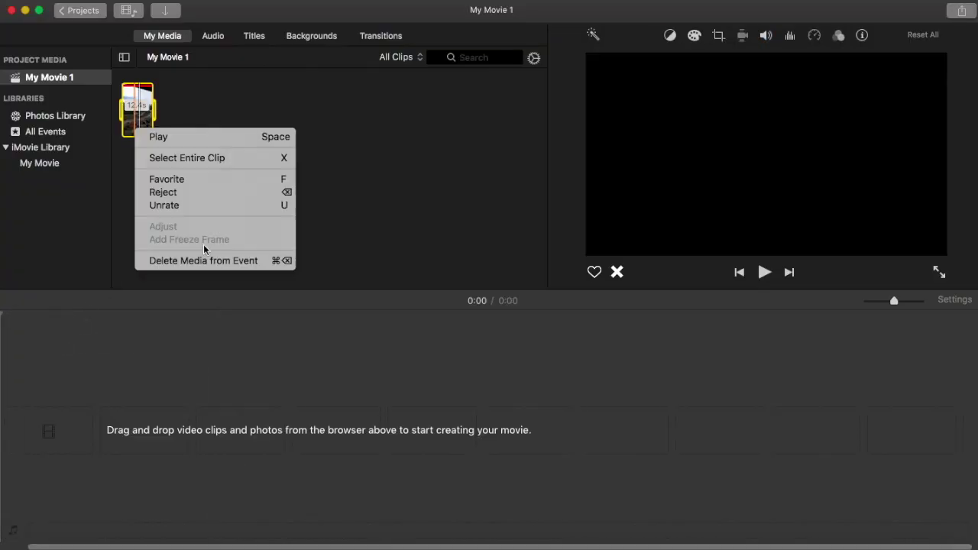
click(204, 261)
click(609, 198)
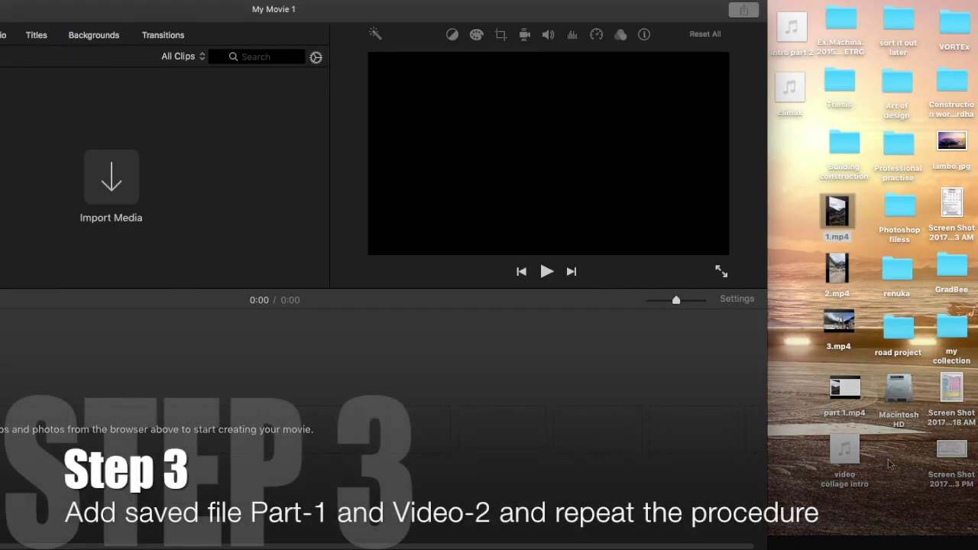
drag(854, 394, 488, 18)
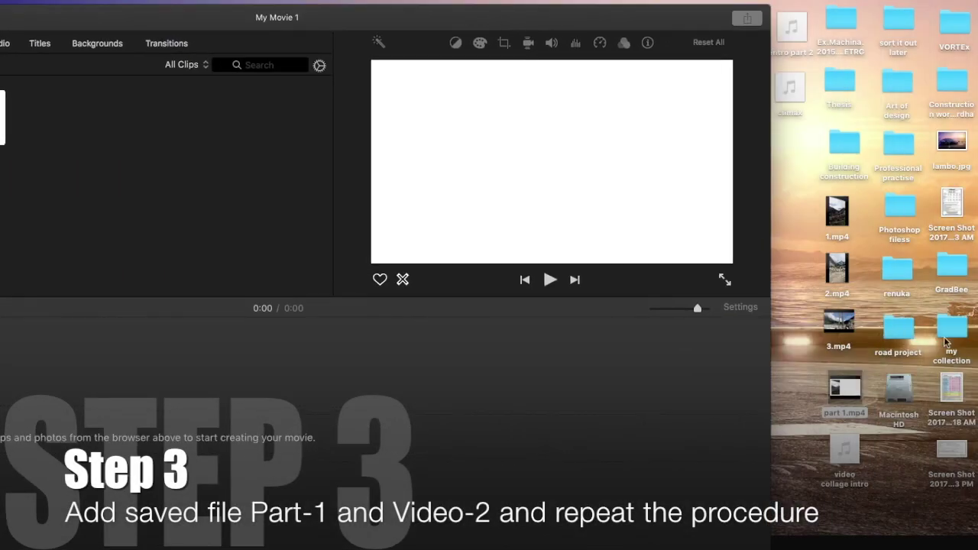
drag(837, 269, 153, 123)
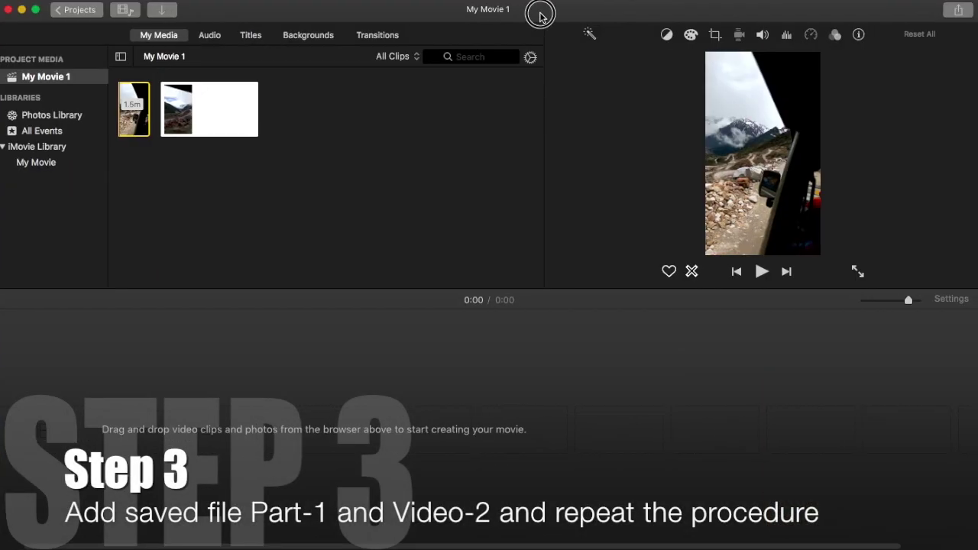
Put part 1 on the timeline and overlay 2.mp4, trimmed to 12 seconds.
drag(209, 126, 229, 428)
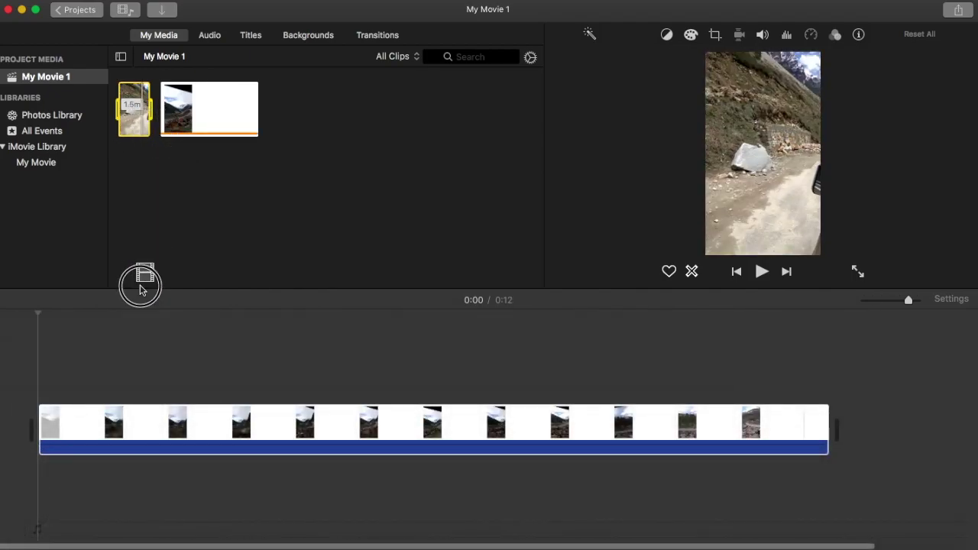
drag(115, 309, 43, 349)
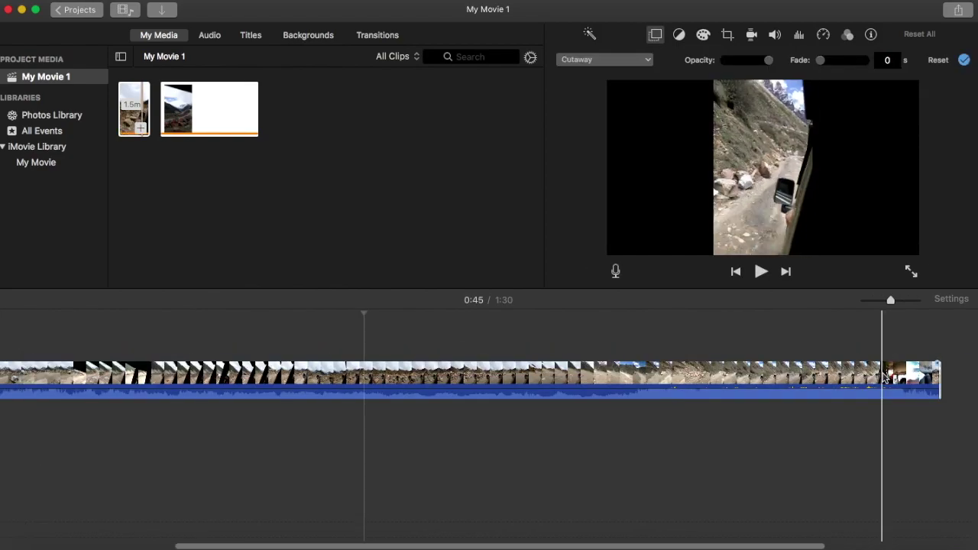
scroll(560, 426, left, 5)
scroll(559, 425, right, 6)
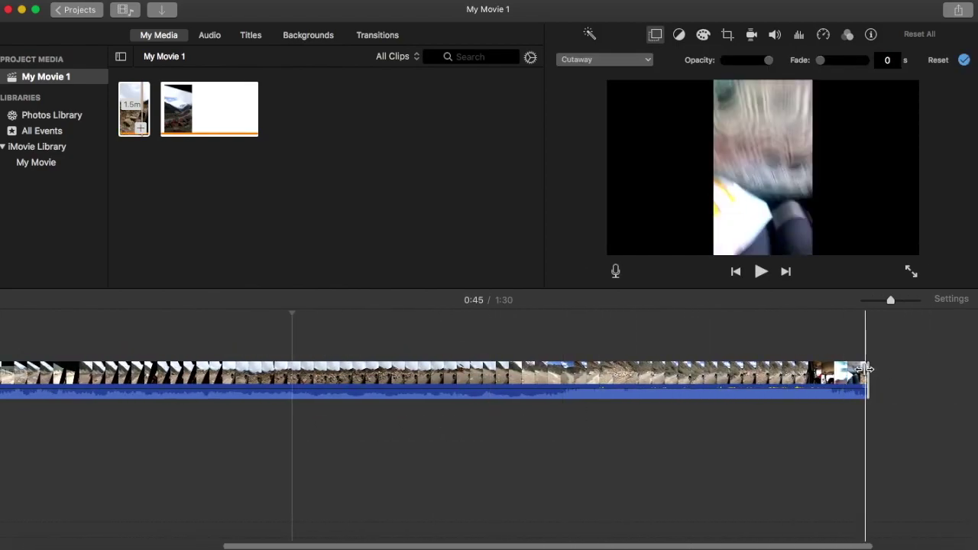
drag(868, 374, 175, 360)
Make the road clip a Picture in Picture inset on the frame's right side and preview from the start.
click(137, 373)
click(654, 35)
click(655, 36)
click(627, 61)
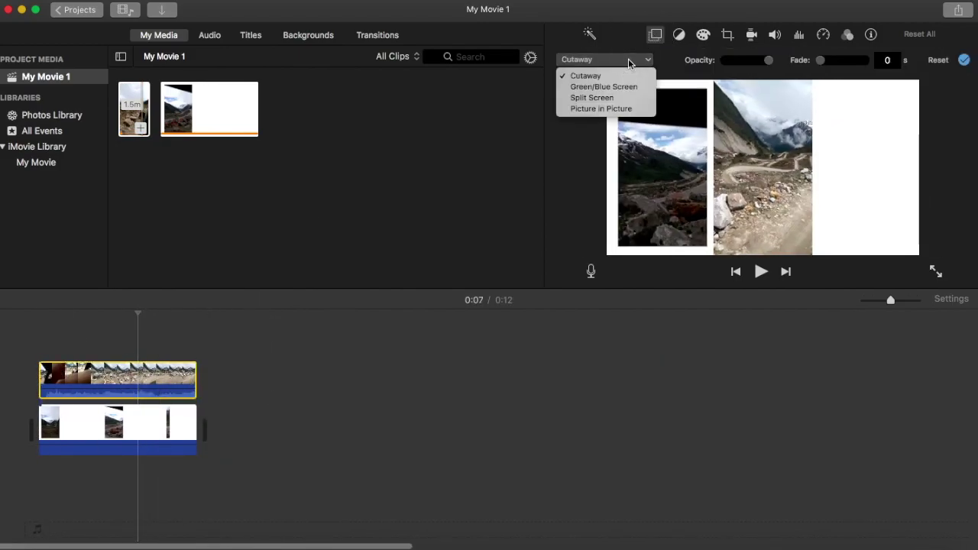
click(601, 108)
mouse_move(861, 141)
mouse_down()
mouse_move(894, 109)
mouse_move(856, 249)
mouse_up()
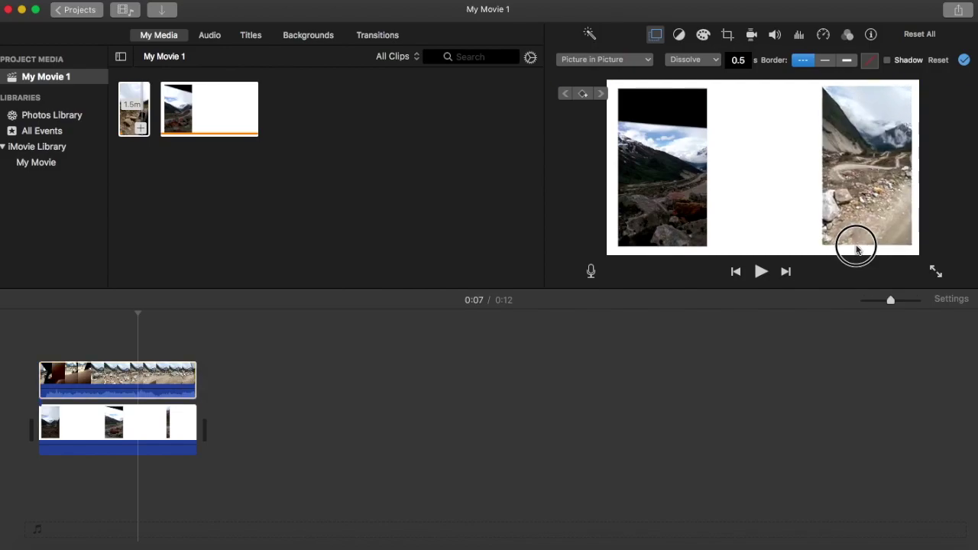
click(964, 61)
key(Home)
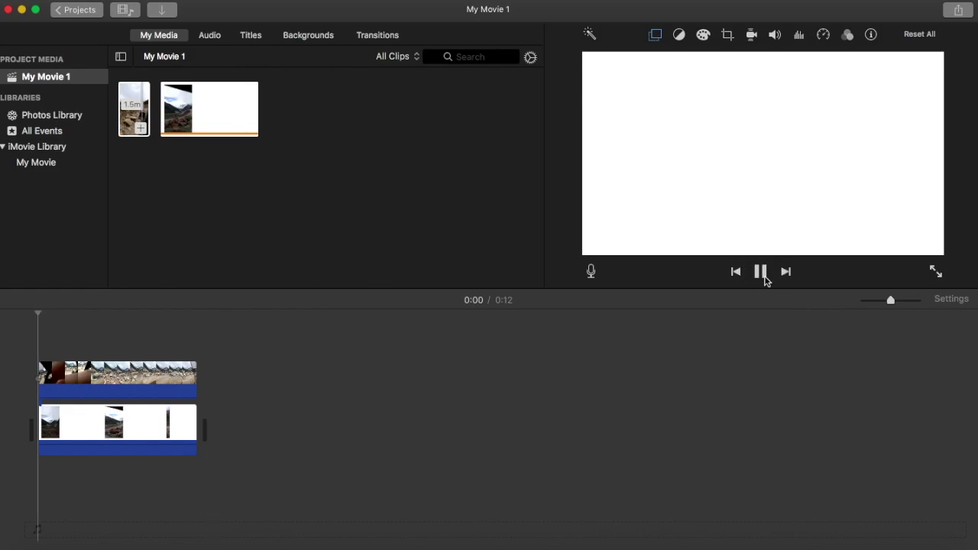
click(765, 282)
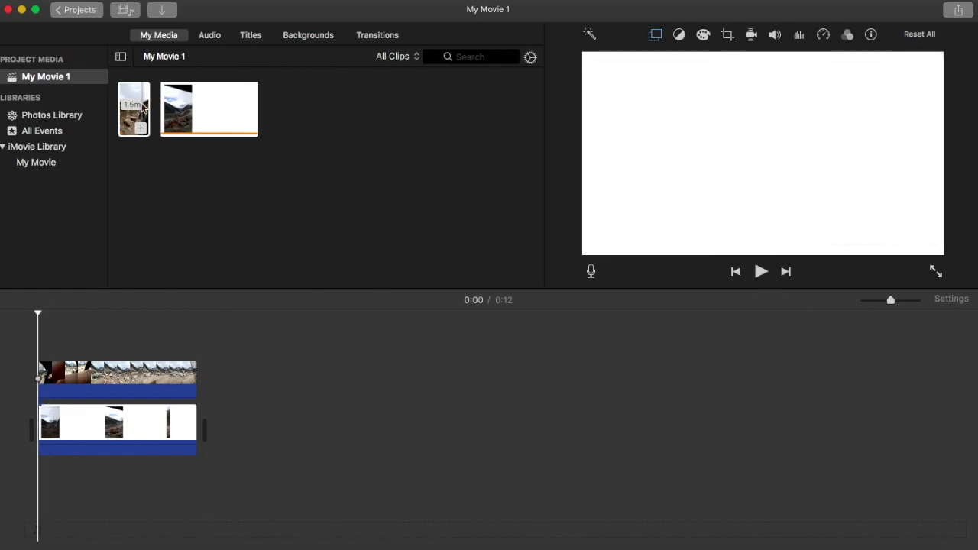
Export the two-clip collage as a file and import part 2.mp4 and 3.mp4 into the media.
click(89, 3)
mouse_move(153, 186)
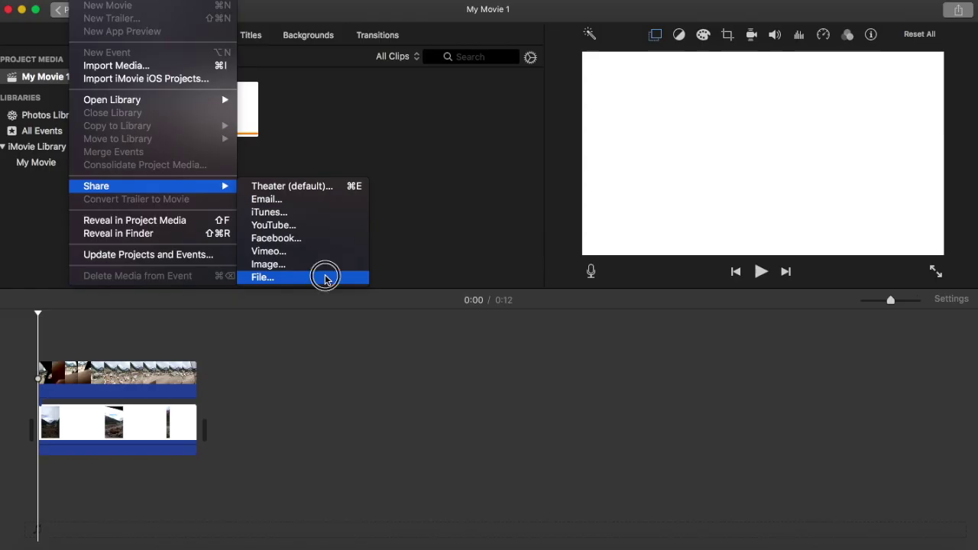
click(325, 278)
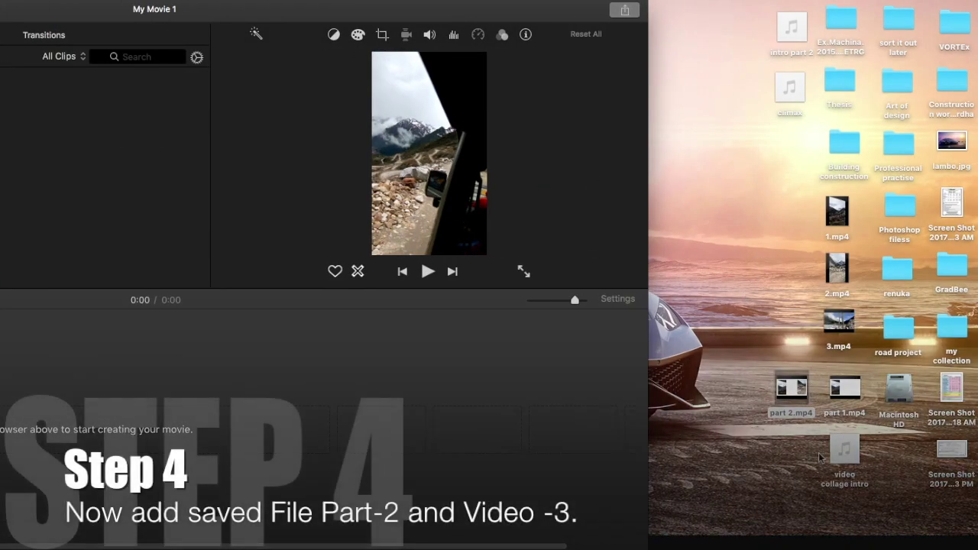
drag(266, 191, 165, 161)
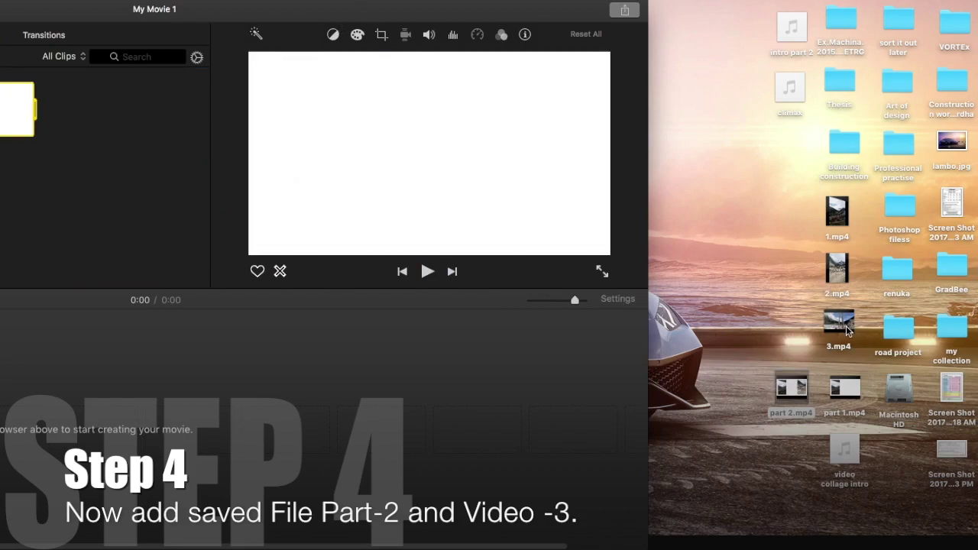
drag(847, 329, 171, 126)
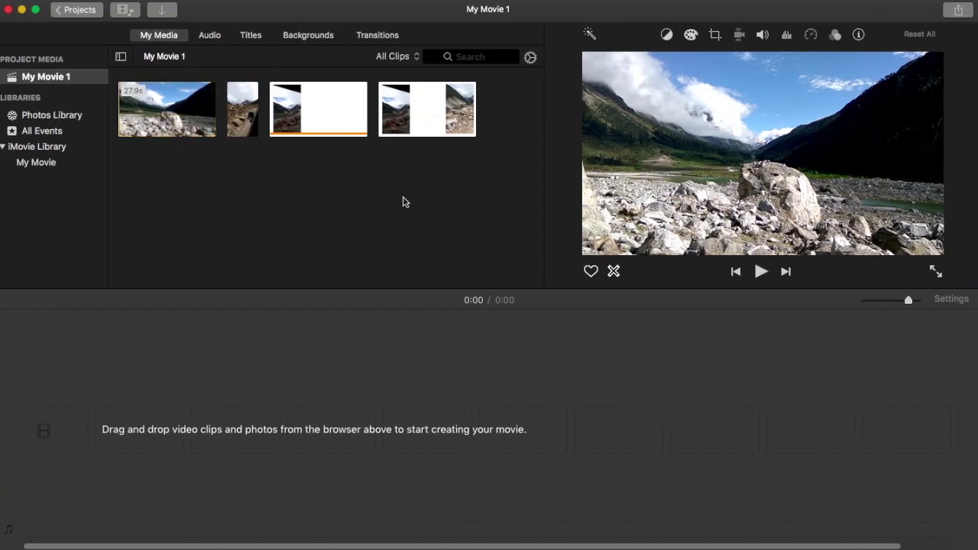
Put part 2 on the timeline and overlay the landscape clip, trimmed to 12 seconds.
drag(166, 110, 61, 328)
drag(908, 300, 890, 300)
drag(403, 371, 195, 380)
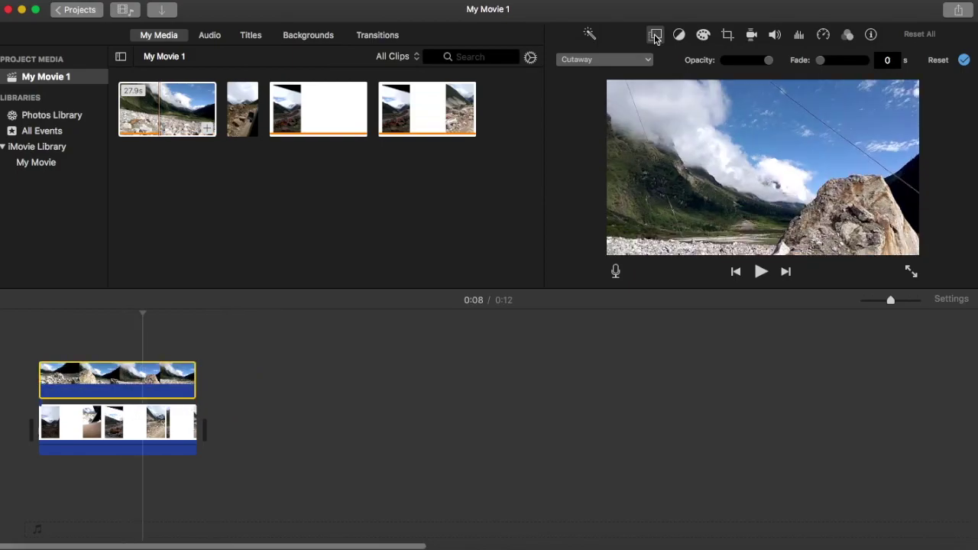
Make the landscape clip an enlarged Picture in Picture inset in the lower middle and preview it.
click(603, 59)
click(596, 105)
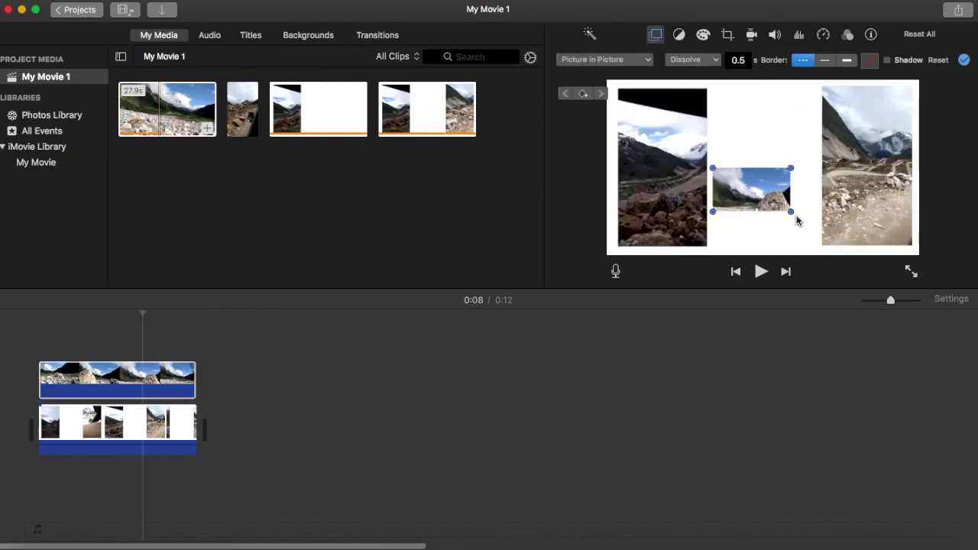
drag(796, 220, 821, 246)
click(408, 365)
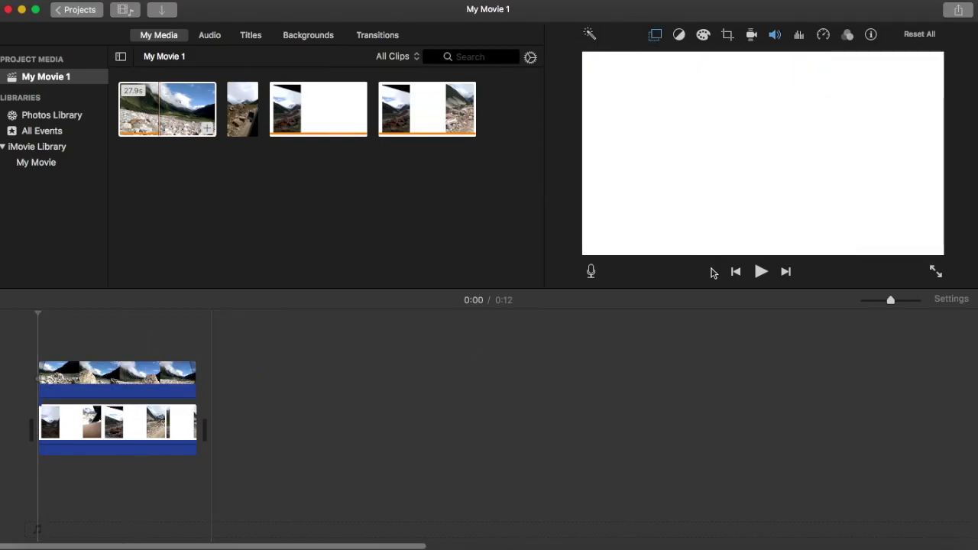
click(761, 272)
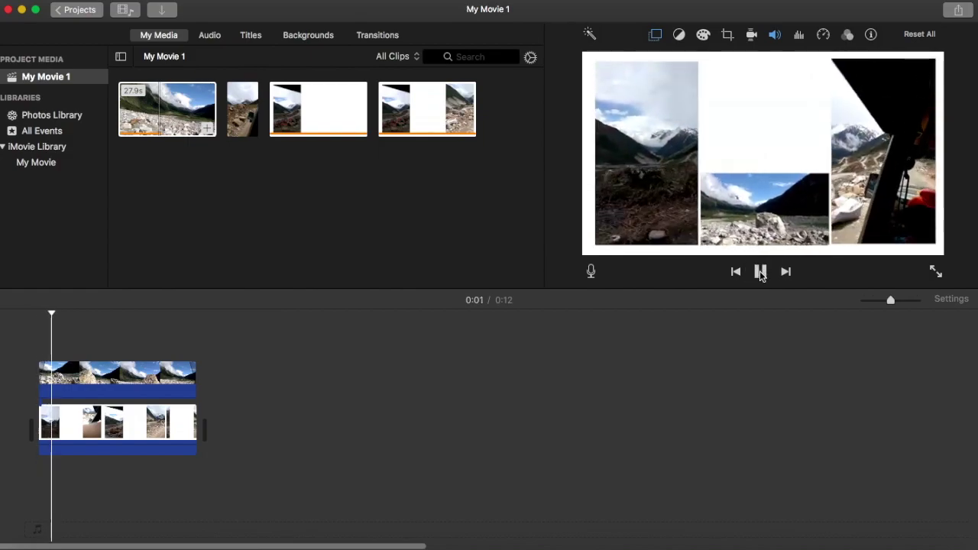
click(761, 272)
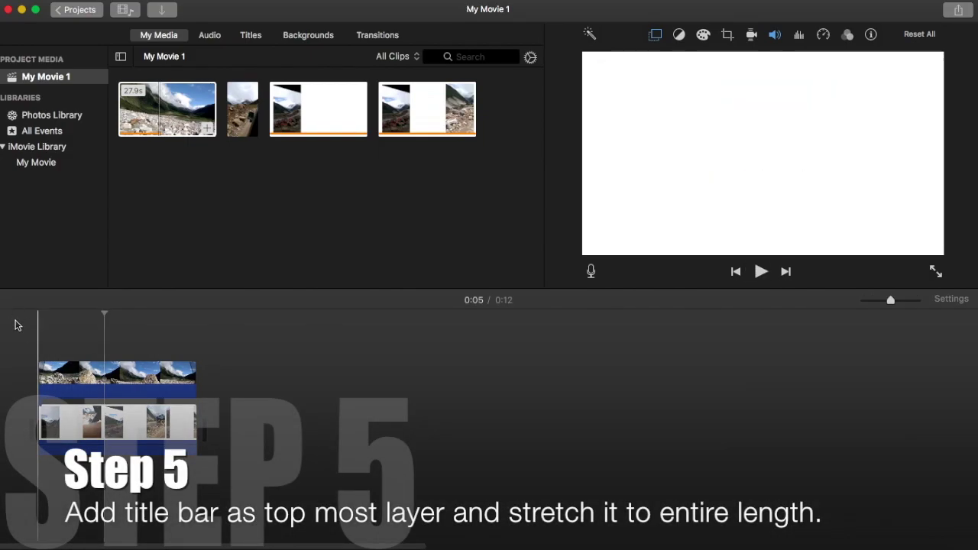
Place a Pop-up title at the movie start with font size 102, selecting its text.
click(252, 35)
drag(353, 199, 42, 348)
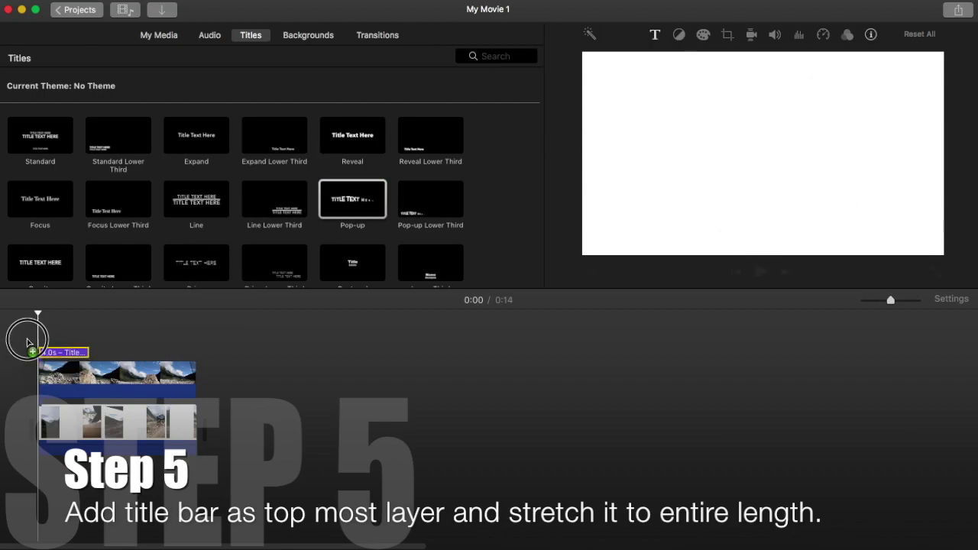
click(734, 61)
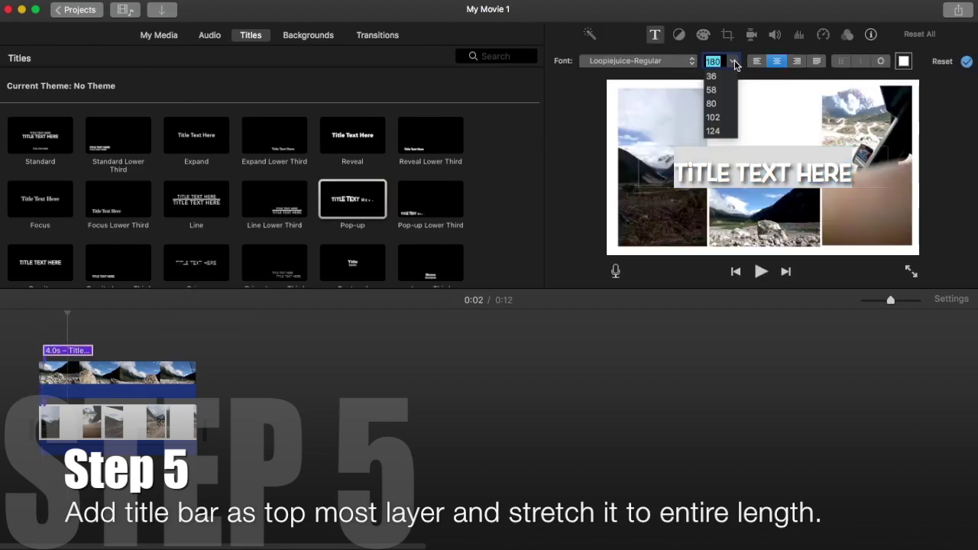
click(713, 117)
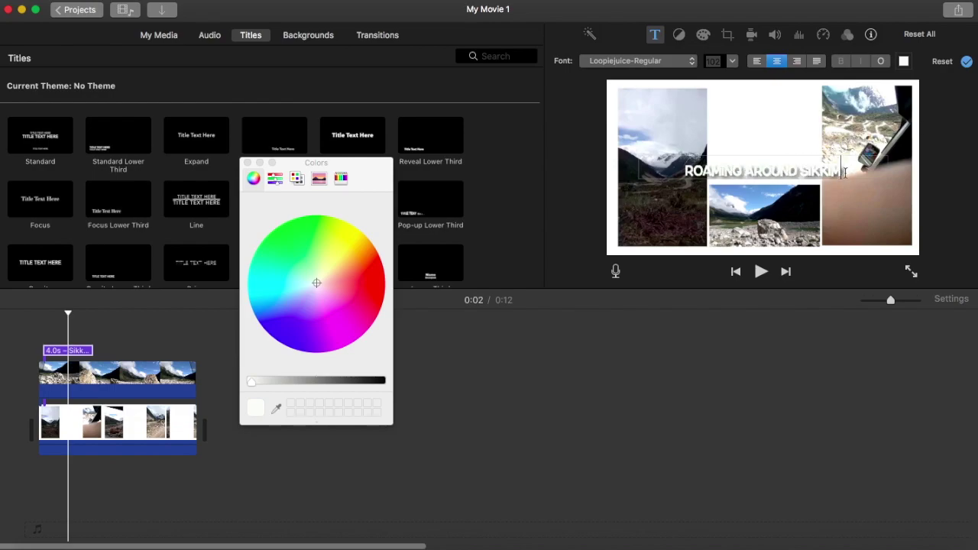
drag(842, 171, 596, 147)
Shrink the title text to a smaller preset size, make it black, and begin lengthening the title clip.
click(731, 61)
click(733, 88)
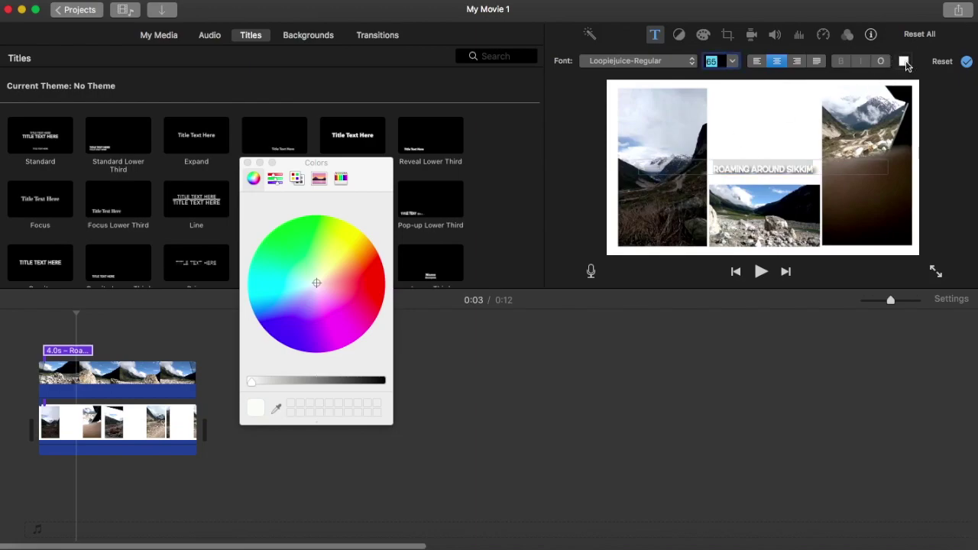
drag(260, 384, 412, 388)
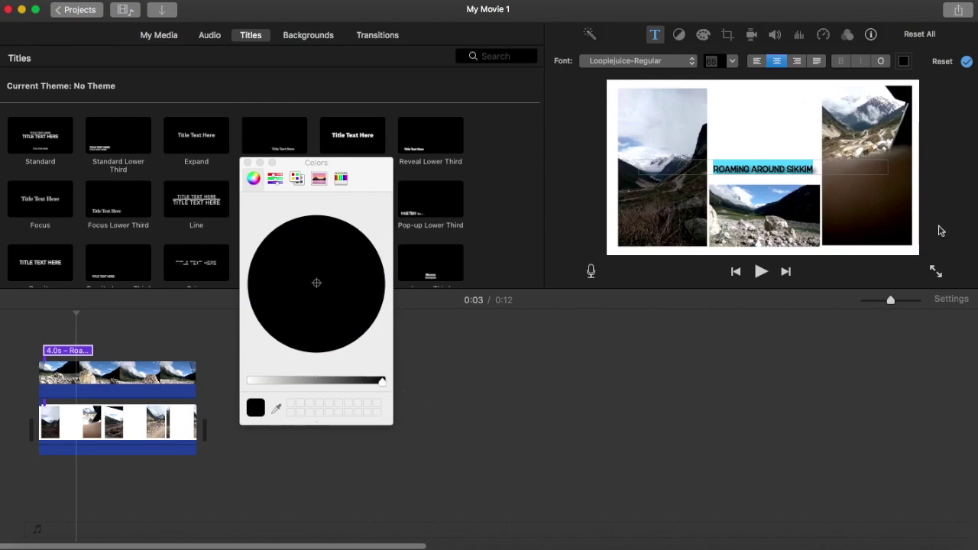
click(85, 350)
drag(80, 350, 194, 351)
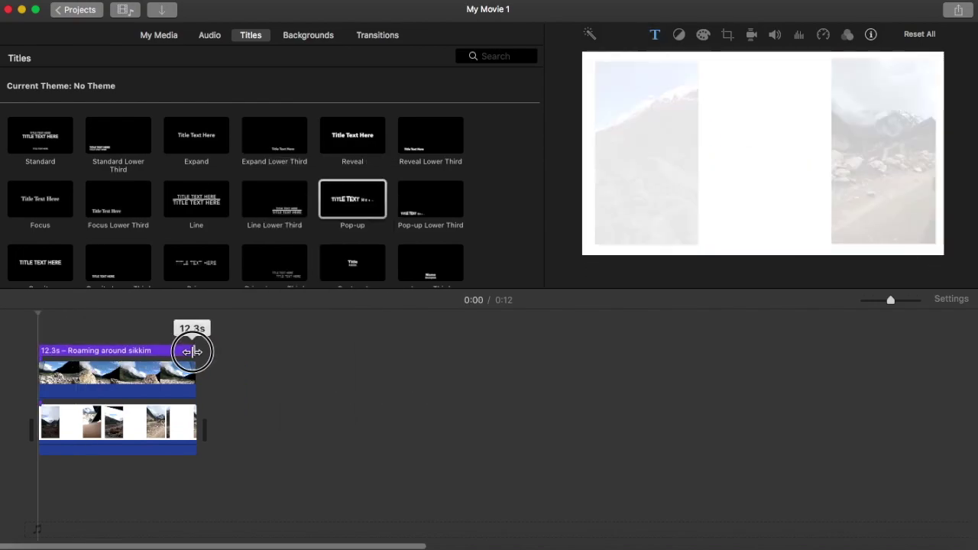